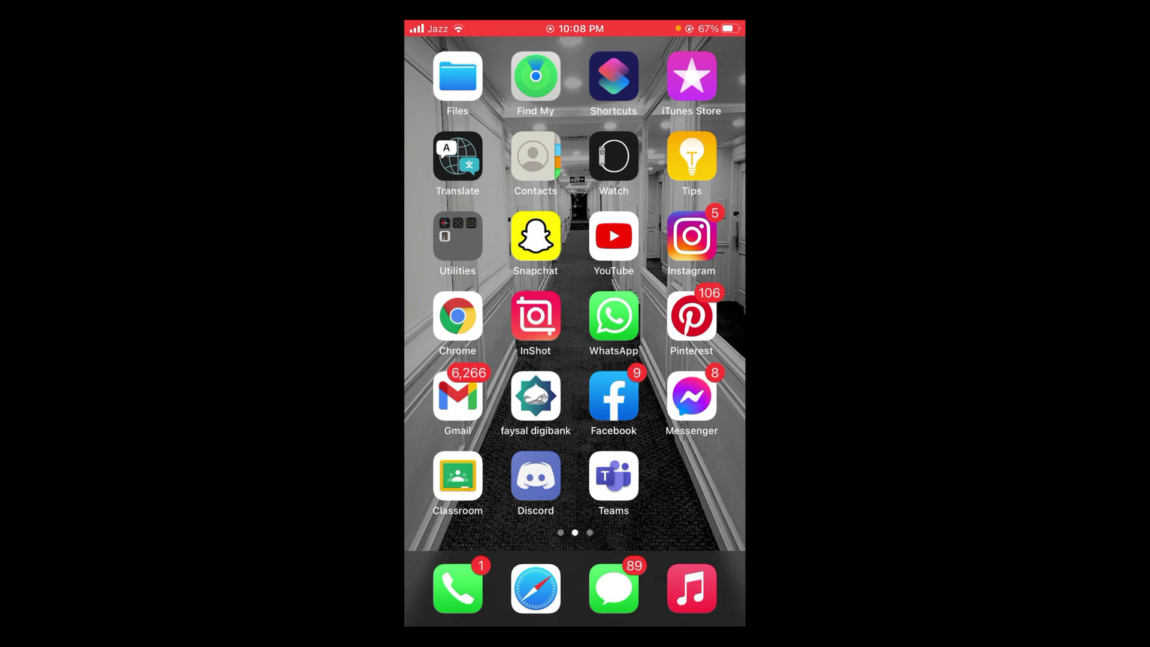
# - Launch Facebook and open 'Your 9 Pages' from the main menu
pyautogui.click(614, 396)
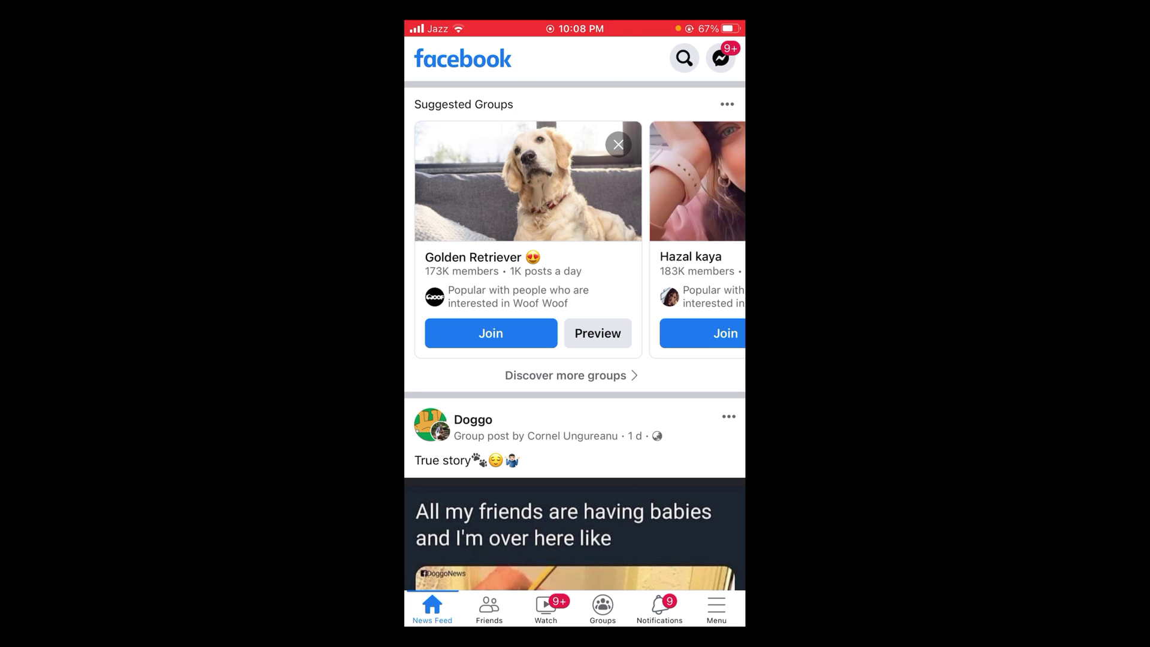
pyautogui.click(717, 608)
pyautogui.scroll(-5, 576, 300)
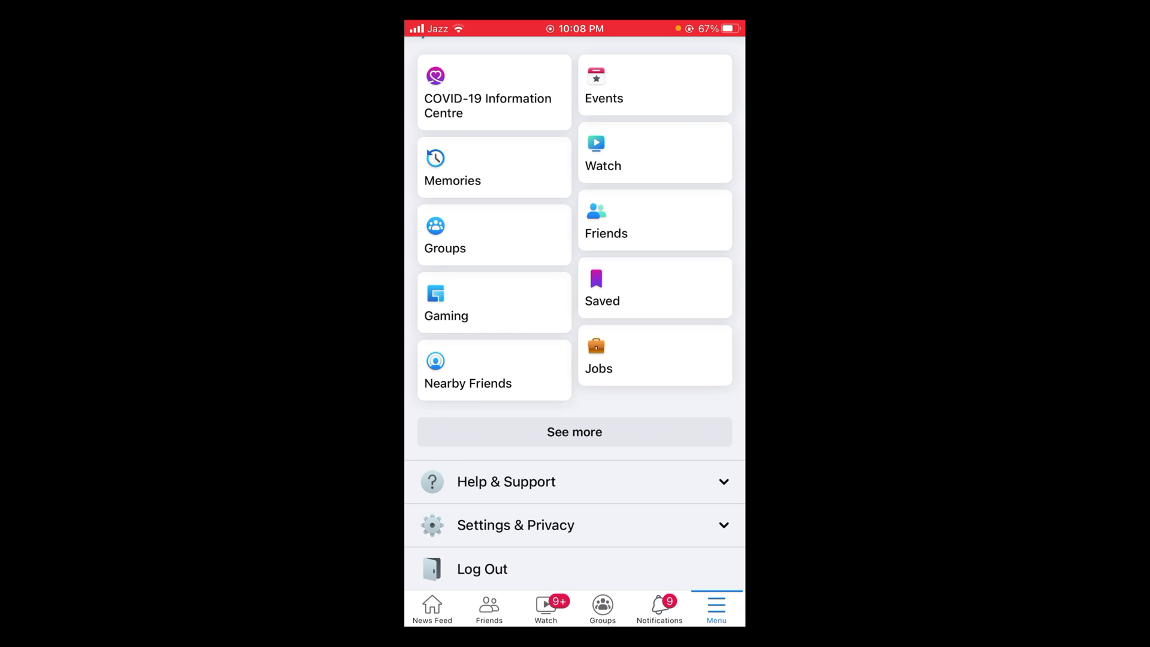
pyautogui.click(506, 481)
pyautogui.scroll(-4, 575, 300)
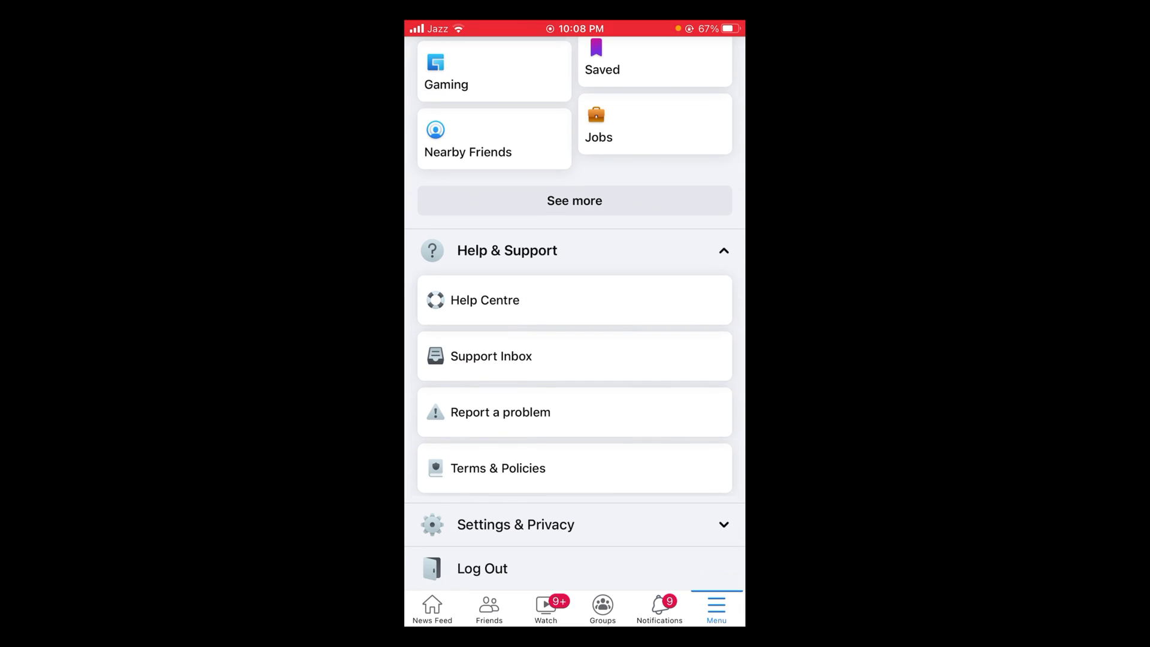
pyautogui.scroll(3, 575, 300)
pyautogui.scroll(1, 575, 299)
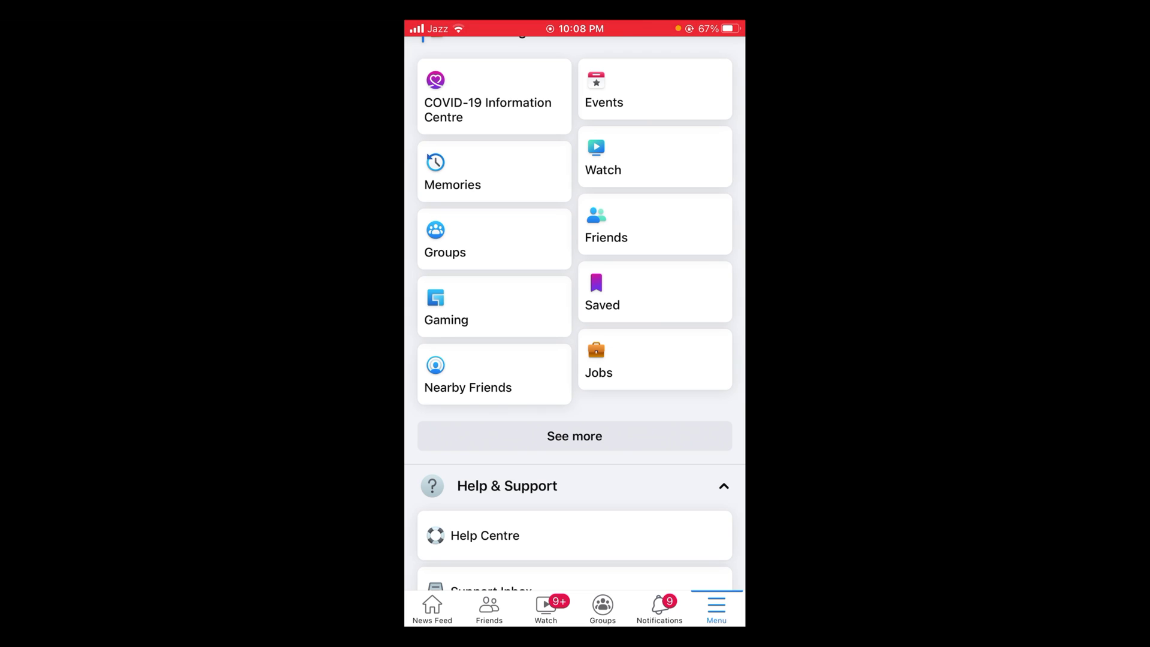
pyautogui.scroll(1, 575, 314)
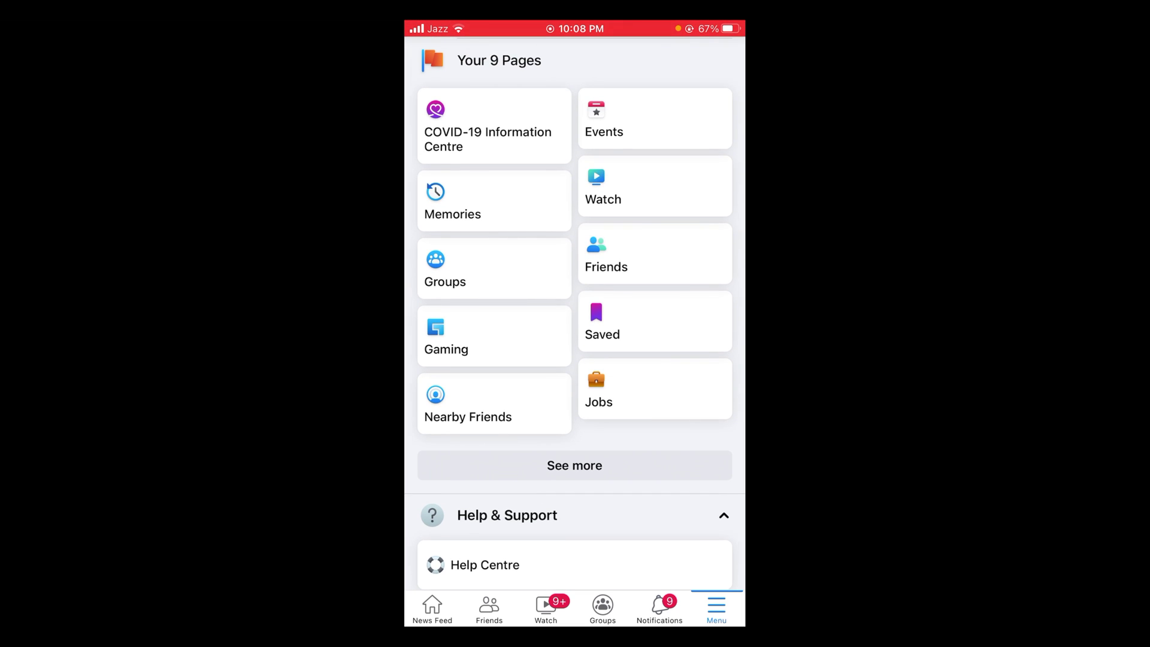
pyautogui.click(499, 60)
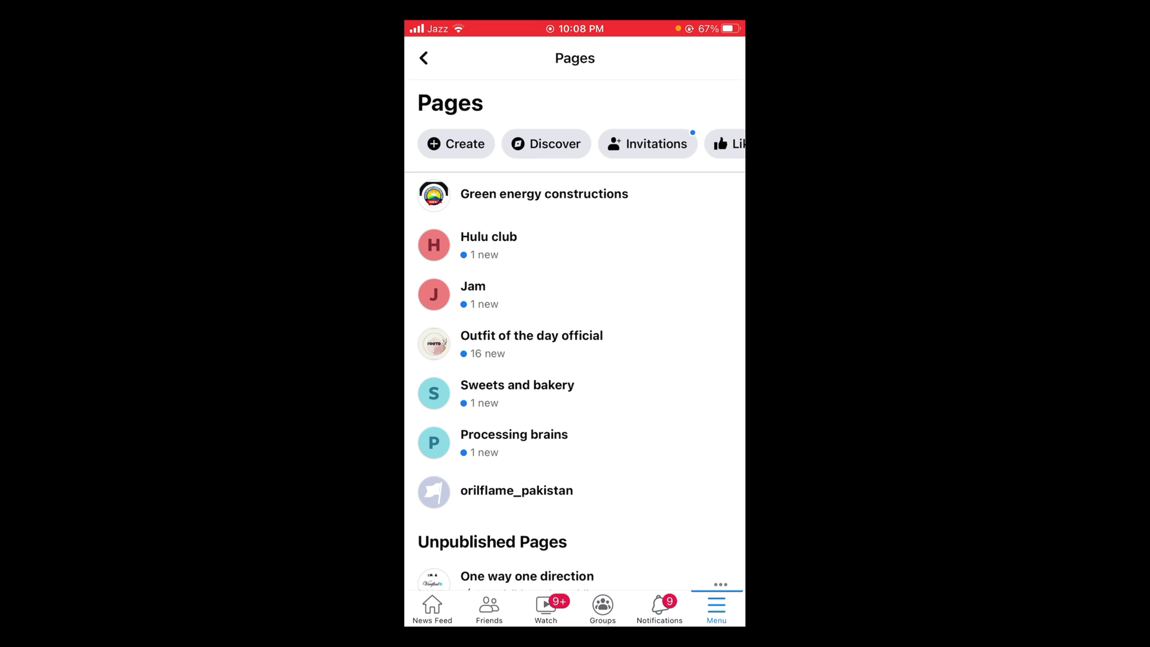
# - Open the 'Processing brains' page from the Pages list
pyautogui.click(514, 443)
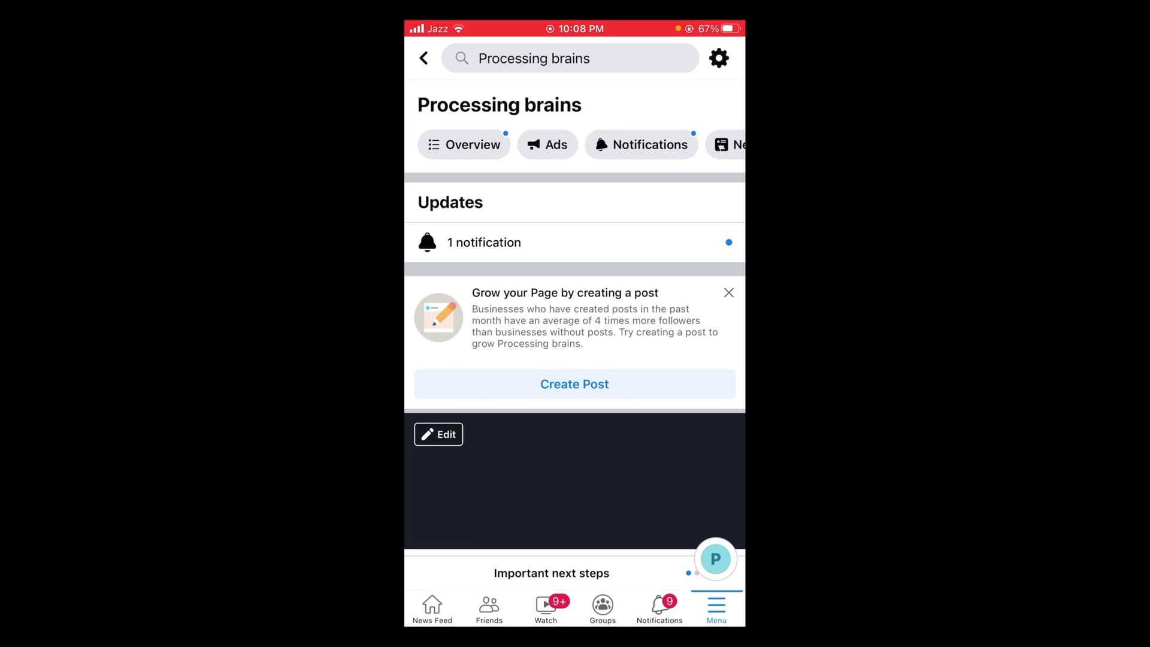
# - From the page settings, open Page Info and choose '+ Add Button' under Action button
pyautogui.click(719, 58)
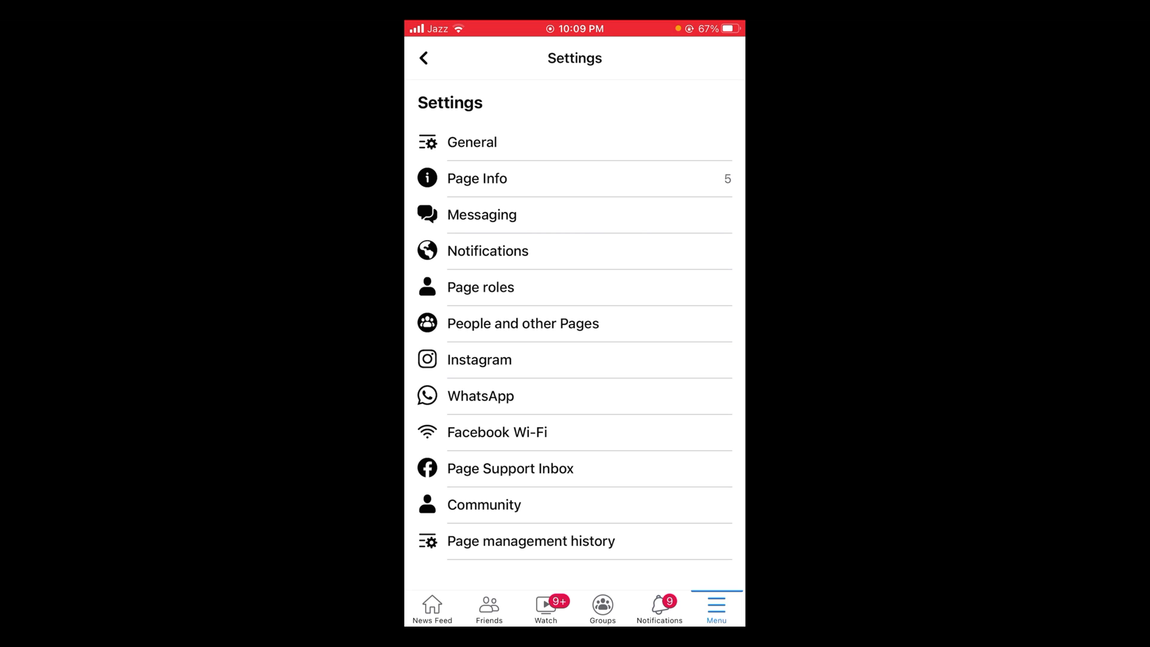
pyautogui.click(477, 179)
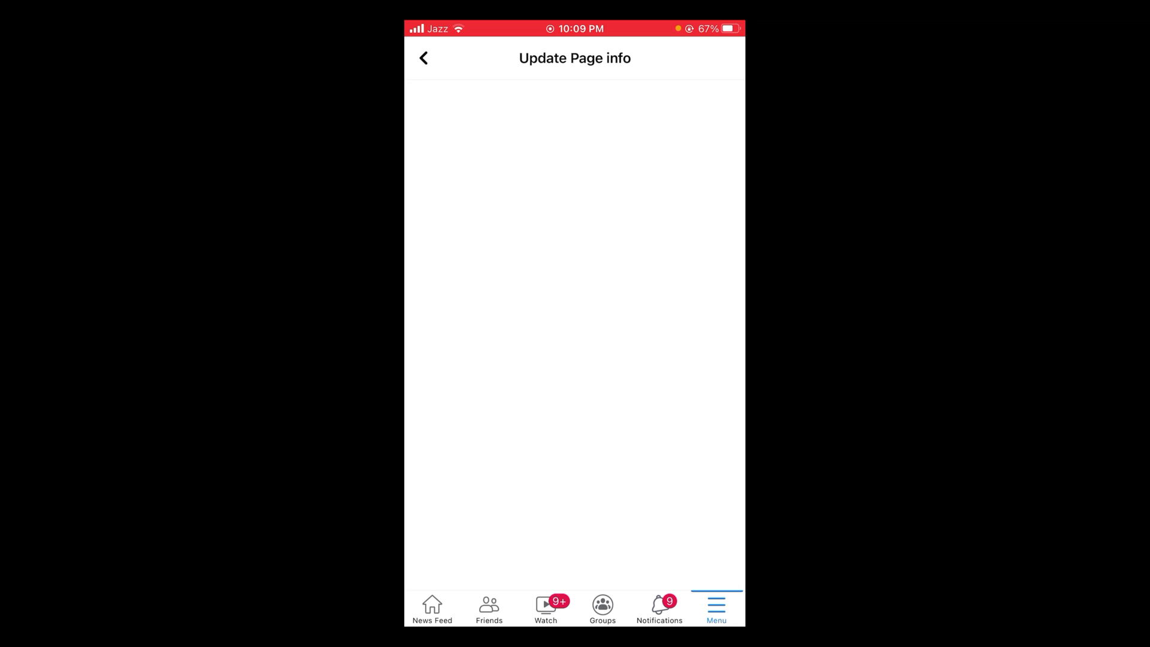
pyautogui.scroll(-8, 576, 335)
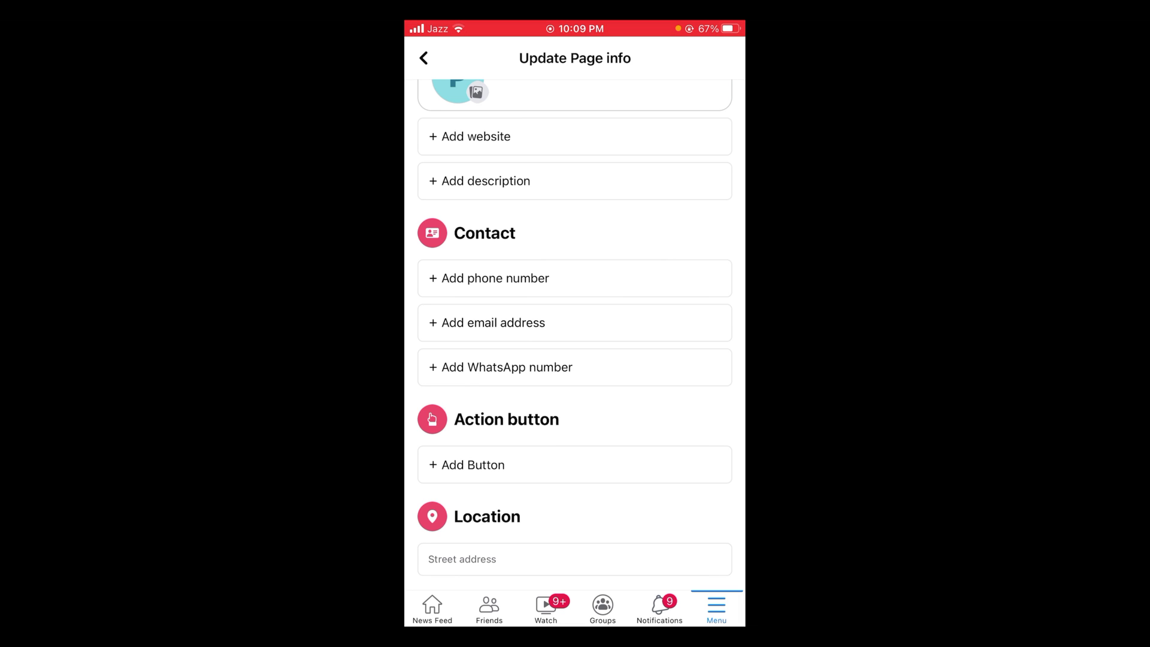
pyautogui.click(474, 465)
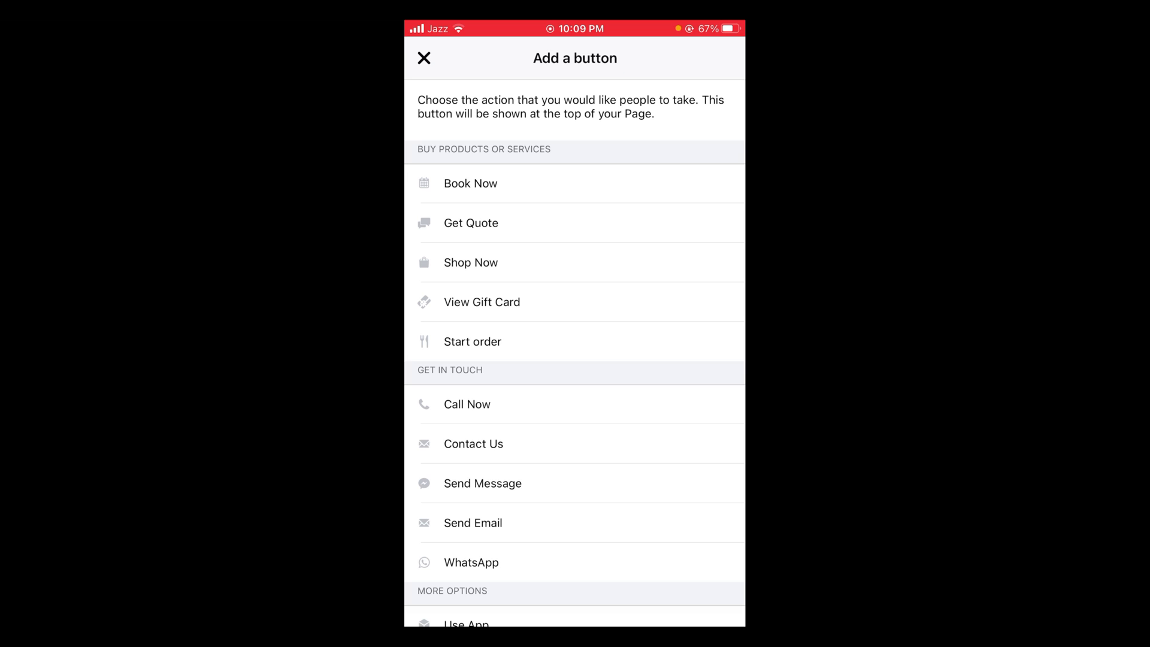
# - Pick Sign Up under More Options as the action button type
pyautogui.scroll(-1, 575, 357)
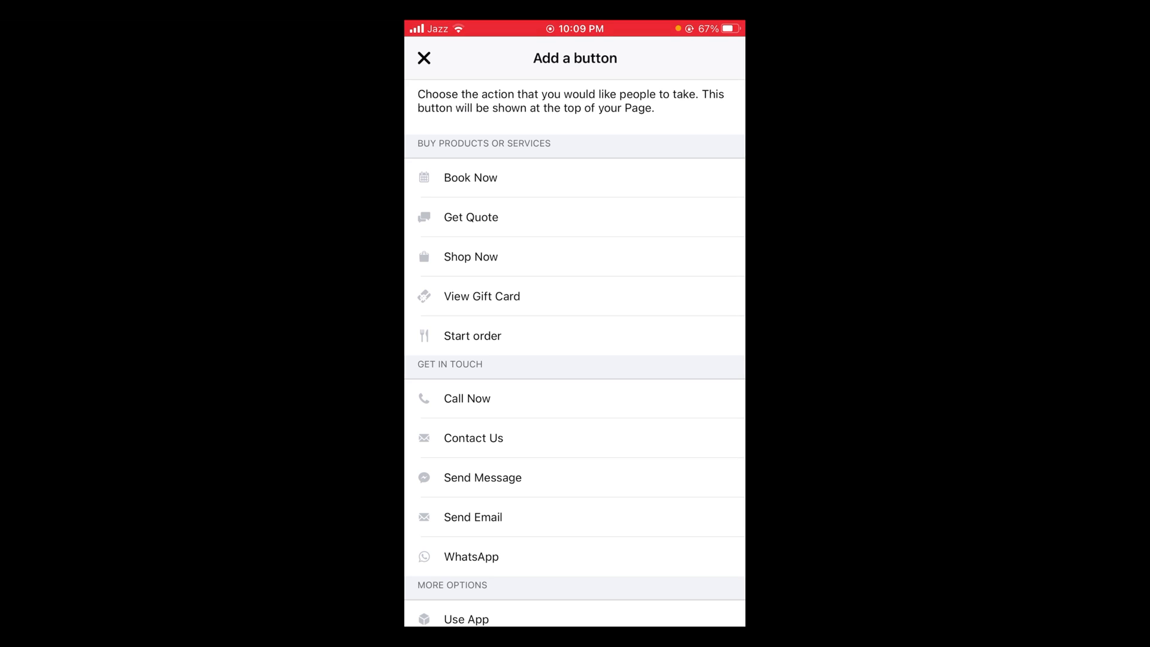
pyautogui.scroll(-3, 575, 356)
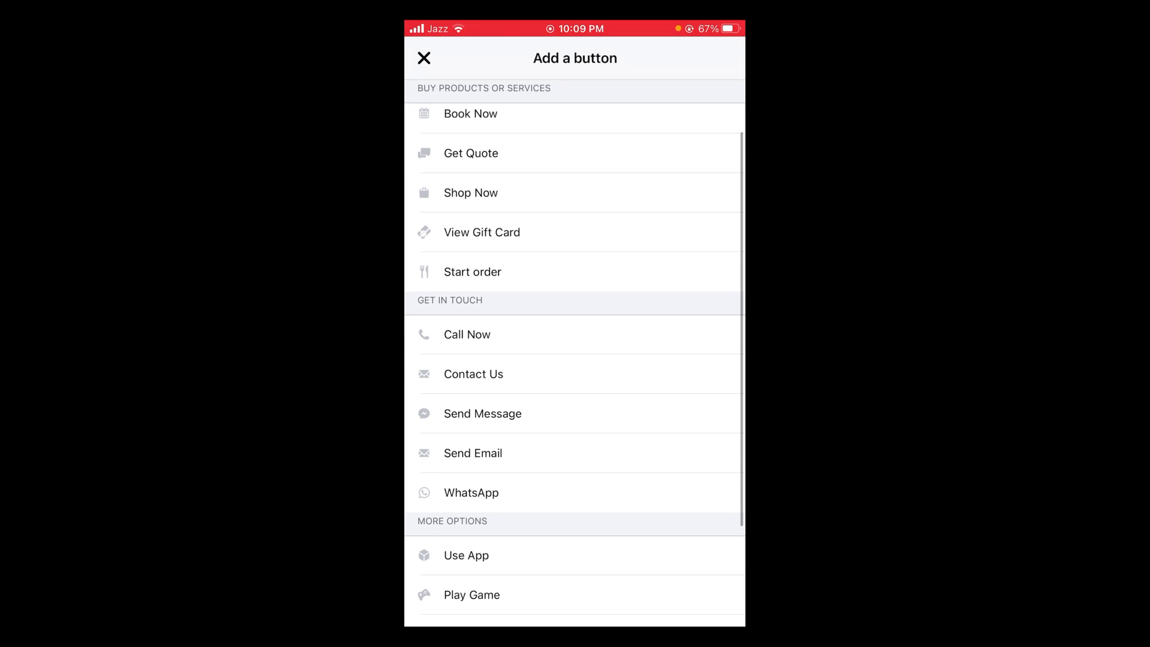
pyautogui.scroll(-2, 575, 357)
pyautogui.scroll(-3, 575, 357)
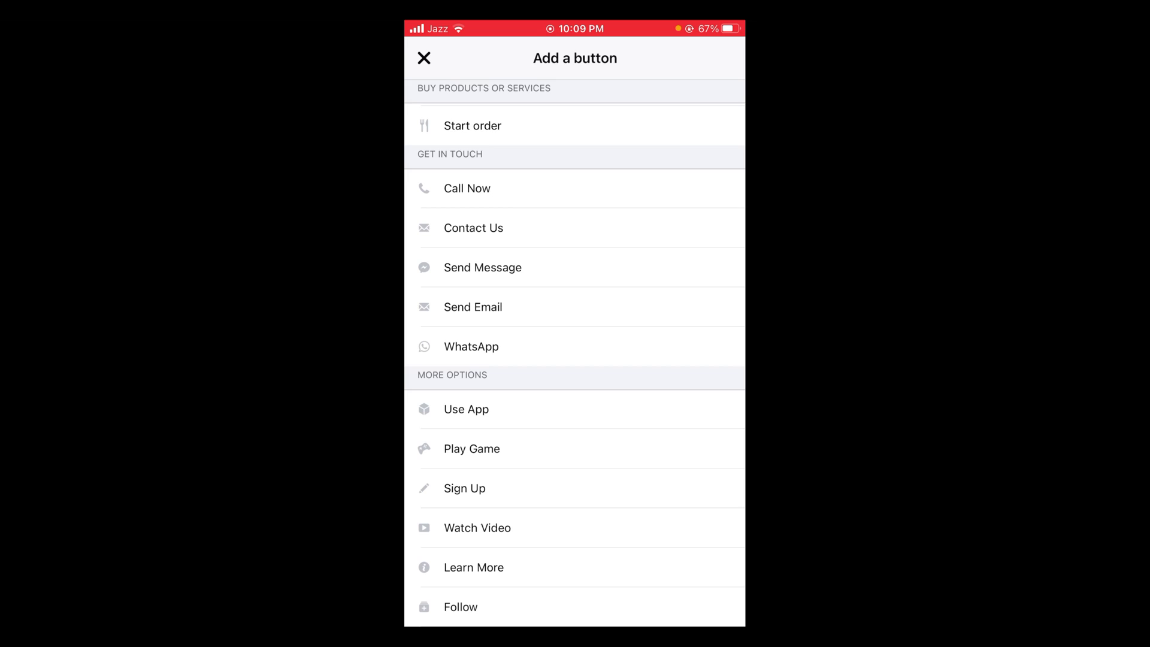
pyautogui.click(465, 489)
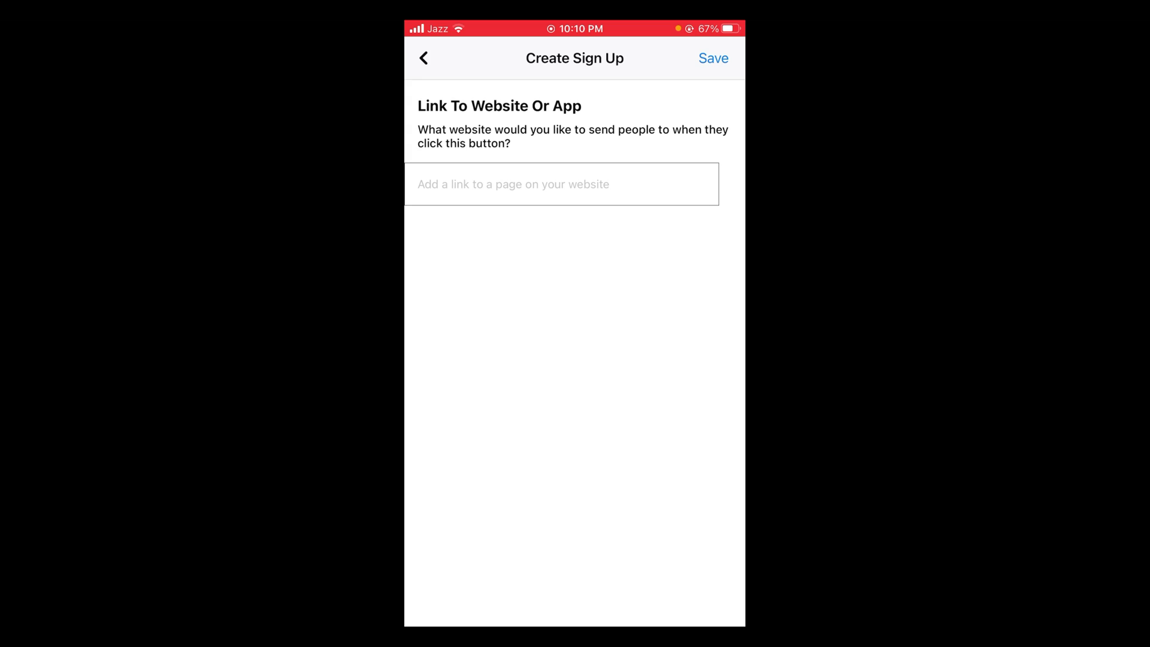
# - Switch to Google Chrome and enter 'youtube' in the address bar
pyautogui.moveTo(575, 624); pyautogui.dragTo(576, 419)
pyautogui.click(459, 317)
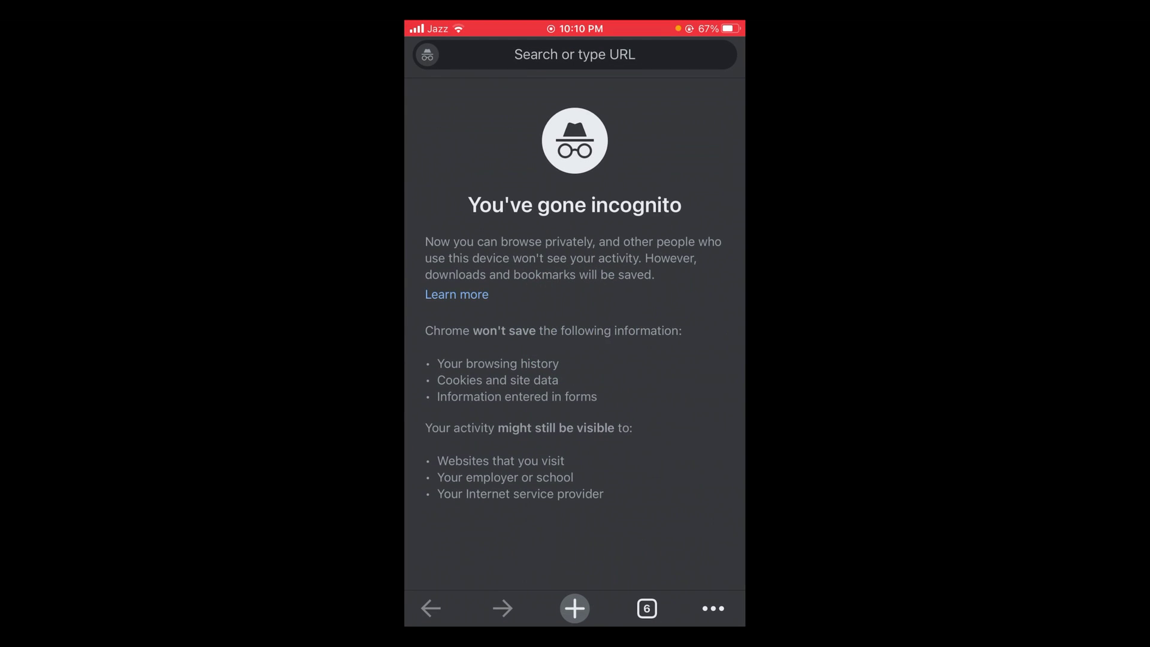
pyautogui.click(575, 55)
pyautogui.write('yo')
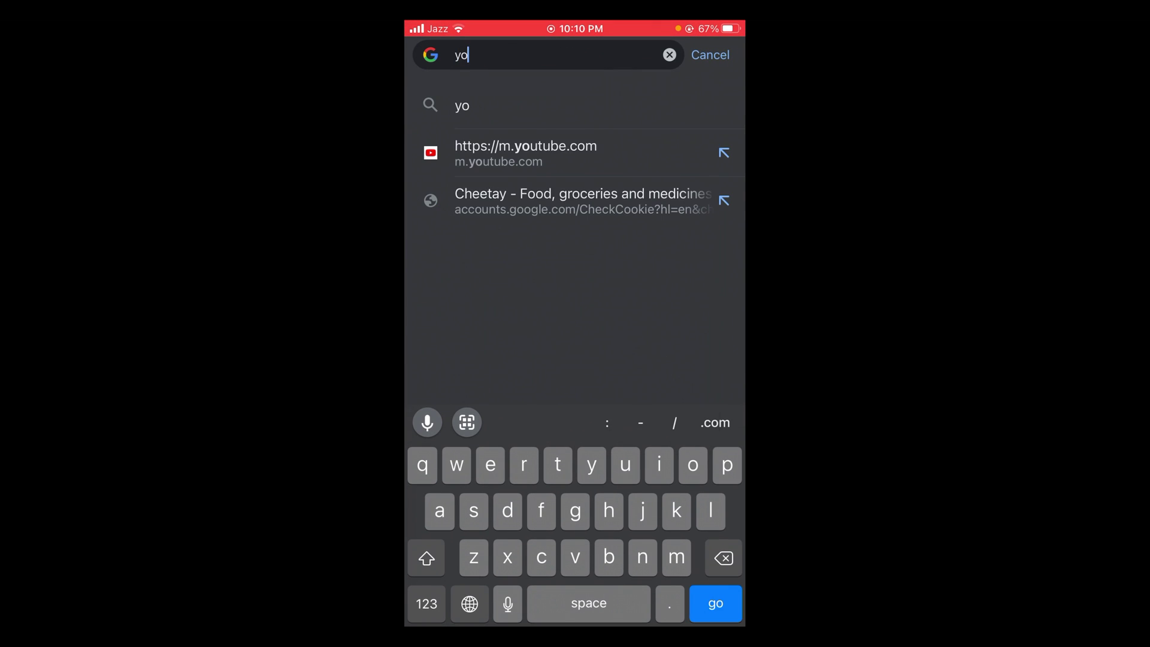
pyautogui.write('u')
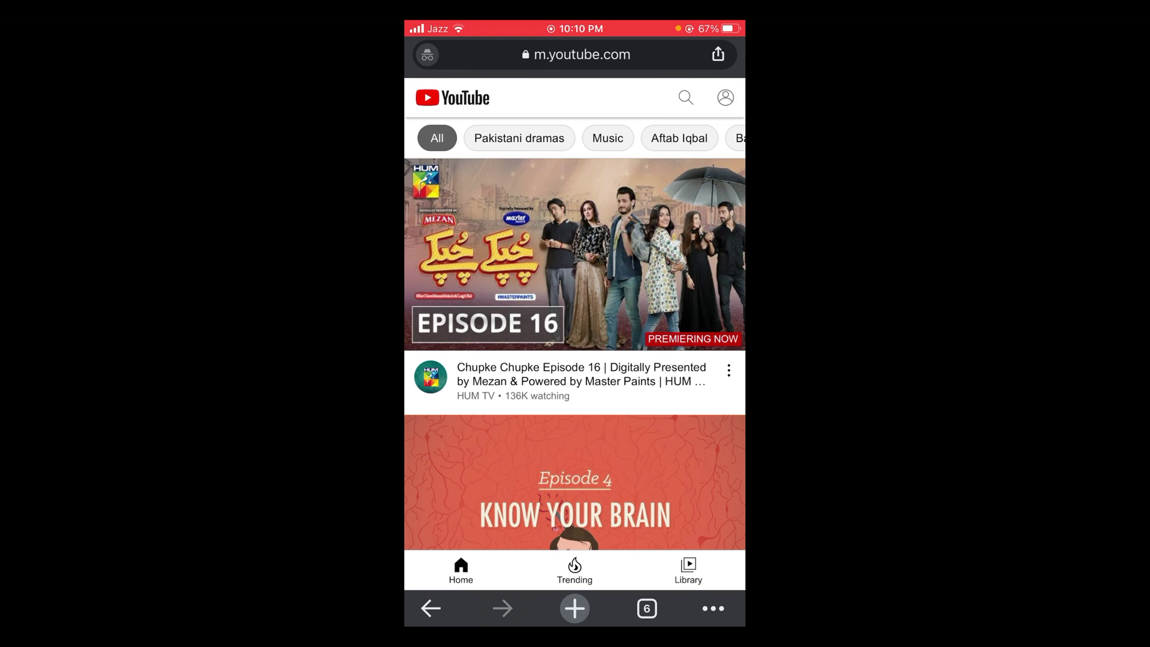
# - Search YouTube for 'processing brains' and open the Processing Brains channel
pyautogui.click(686, 97)
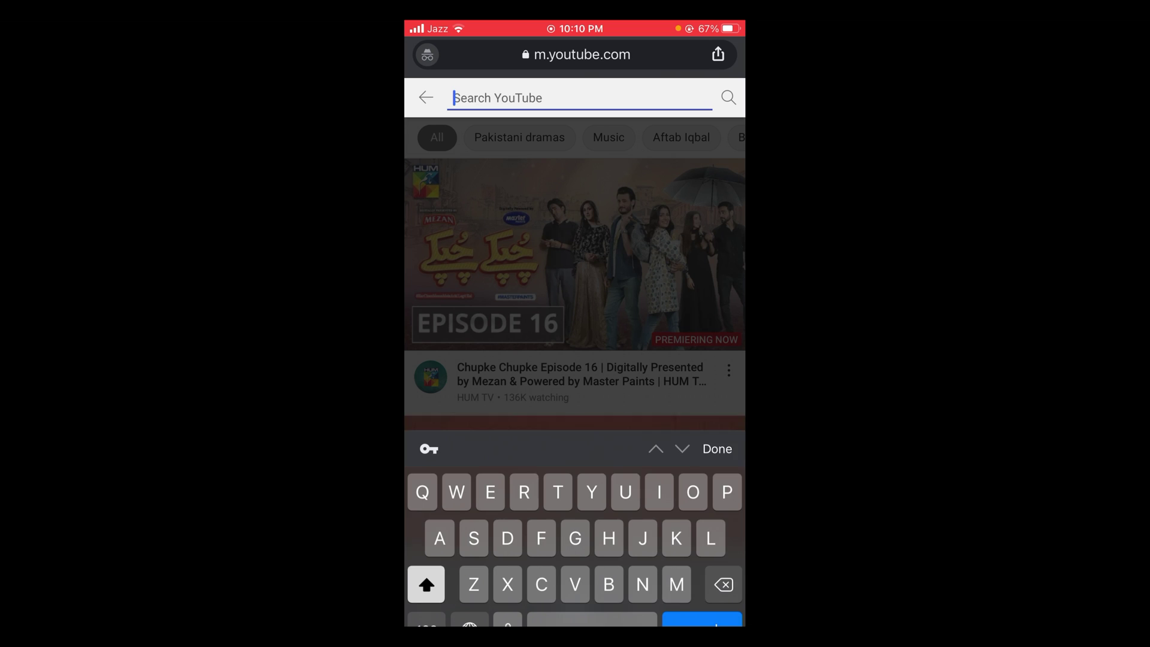
pyautogui.write('Pro')
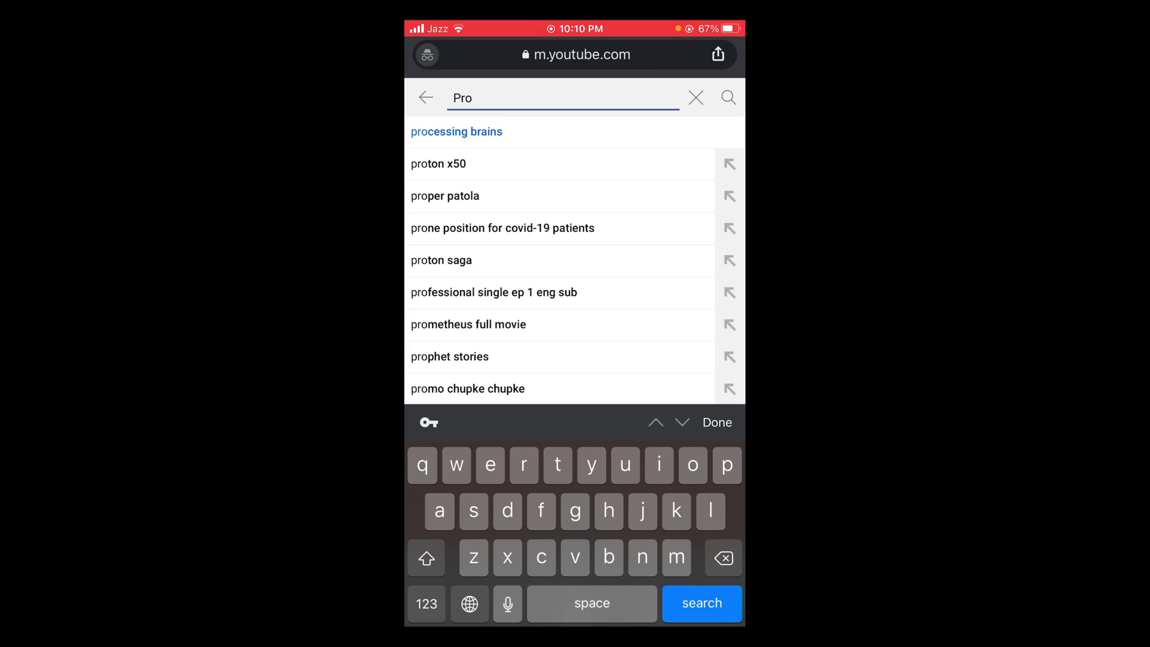
pyautogui.click(461, 124)
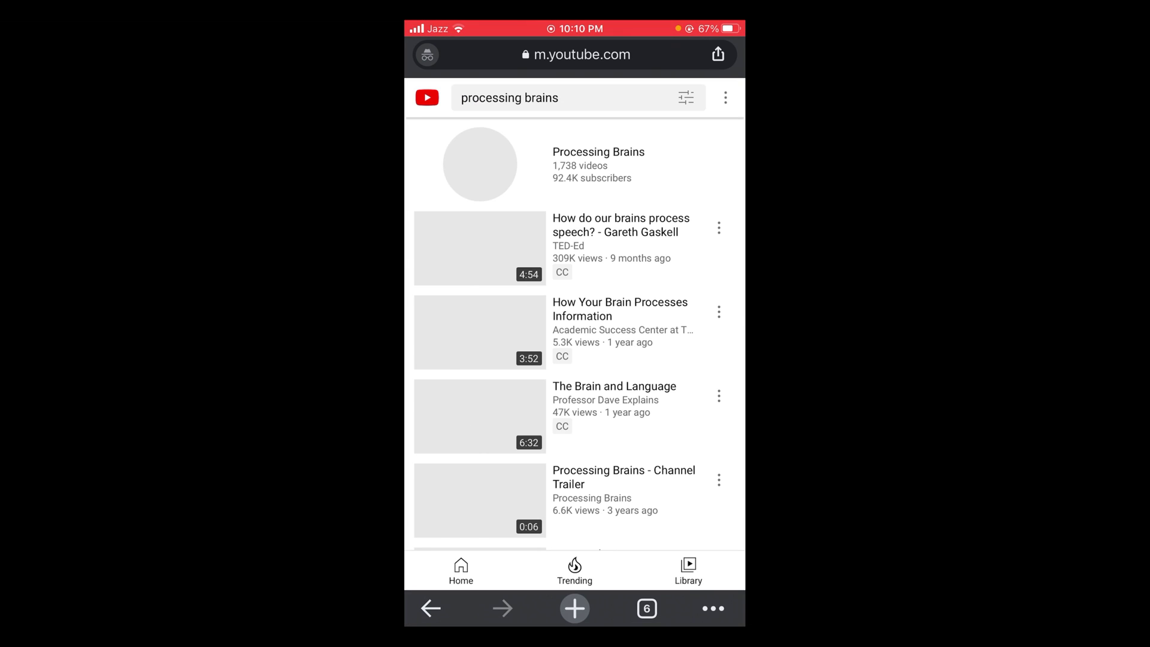
pyautogui.click(480, 166)
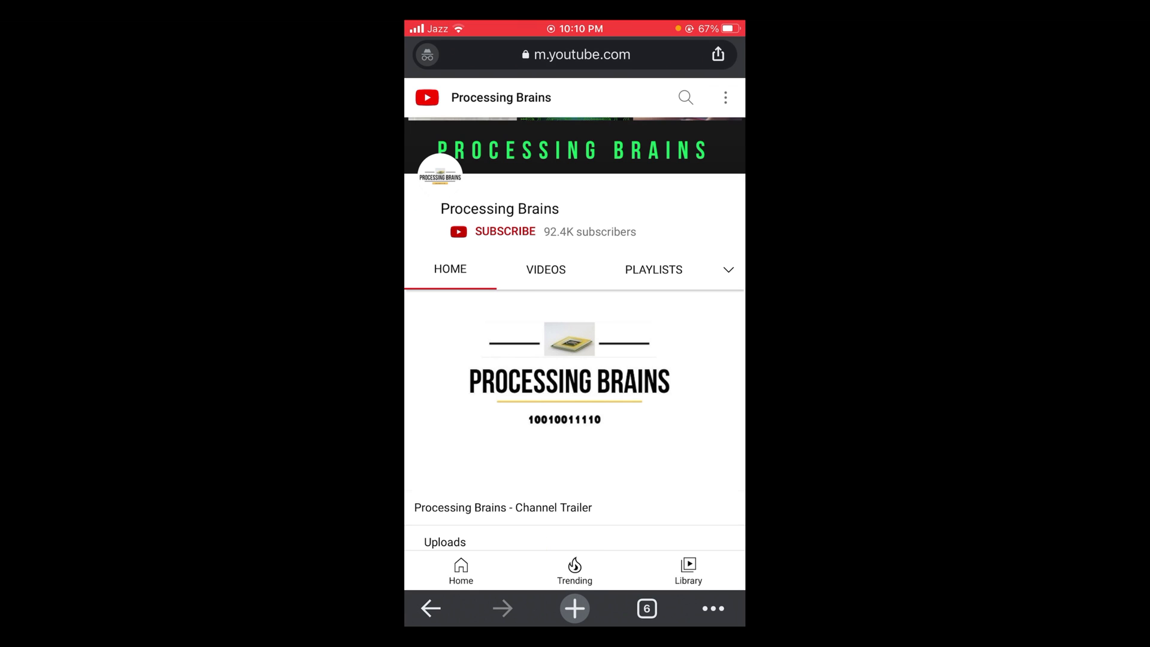
# - Copy the channel's web address and switch back to Facebook's Create Sign Up screen
pyautogui.click(575, 54)
pyautogui.click(558, 54)
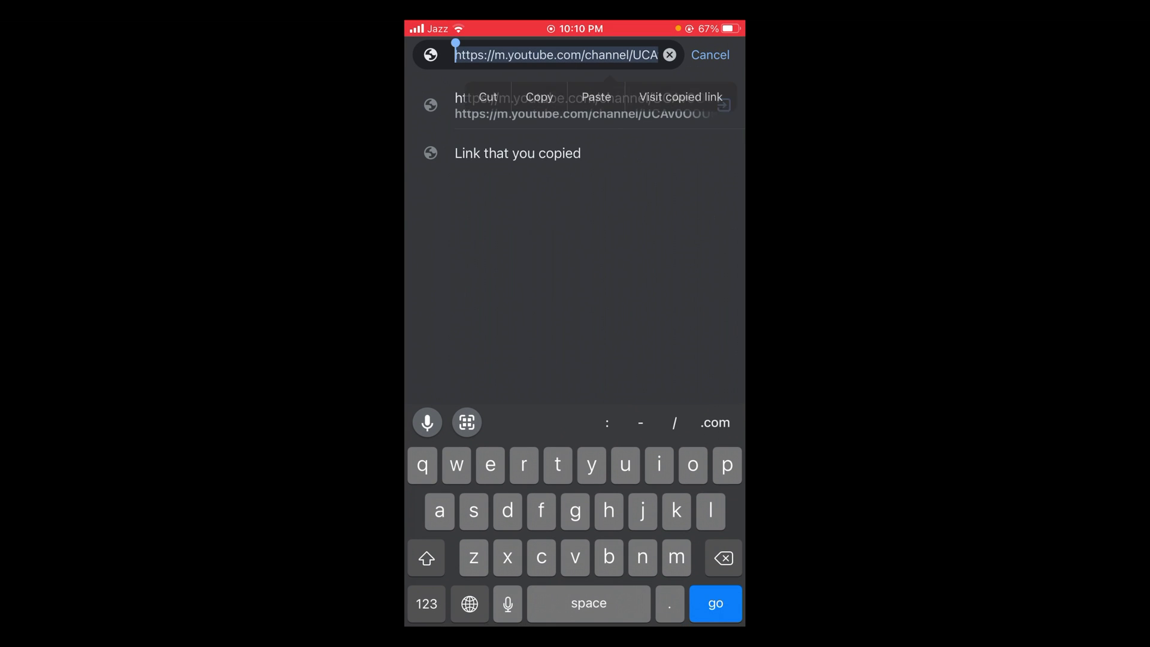
pyautogui.click(539, 97)
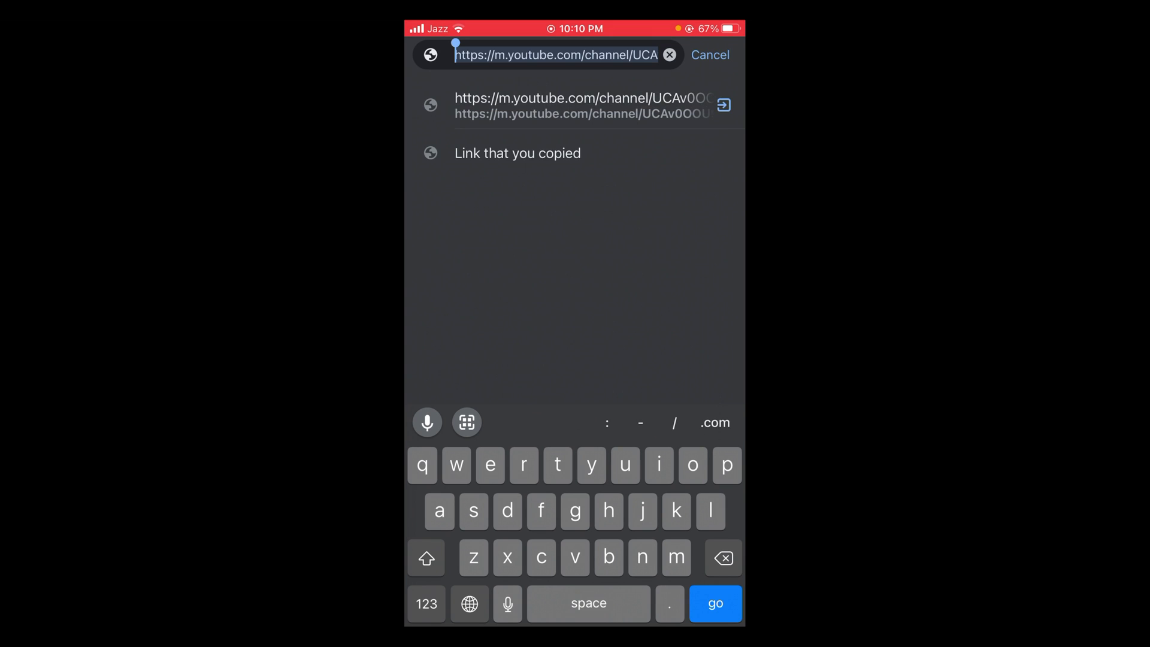
pyautogui.click(616, 390)
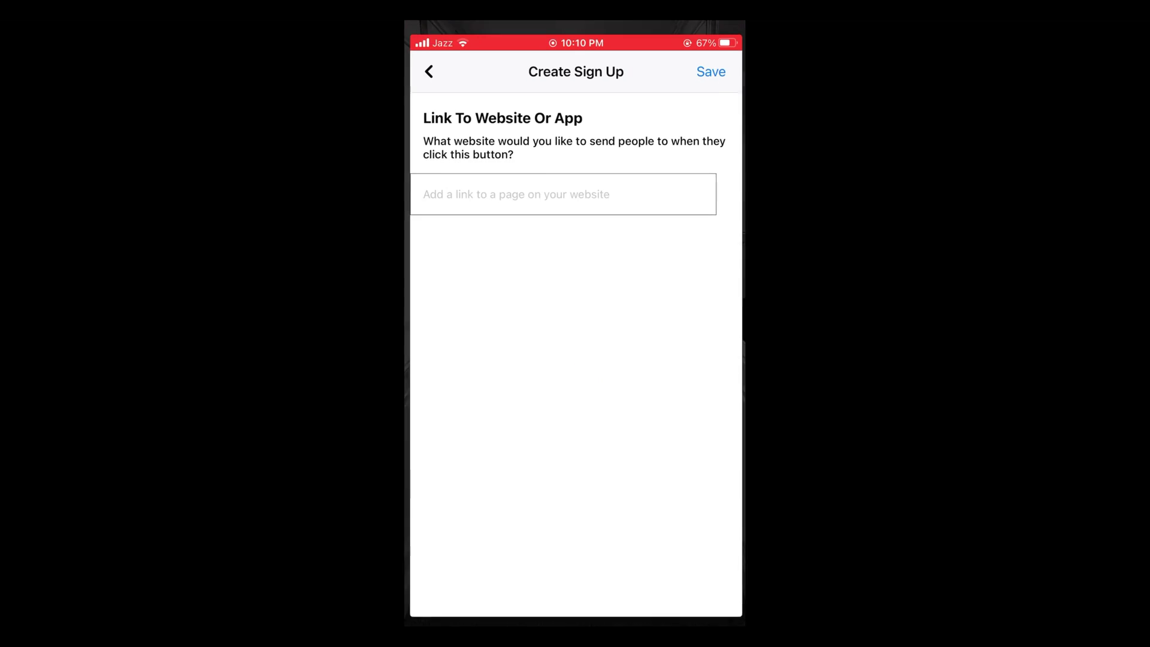
# - Paste the YouTube channel URL as the Sign Up link, save it, and go back to settings
pyautogui.click(562, 184)
pyautogui.click(442, 146)
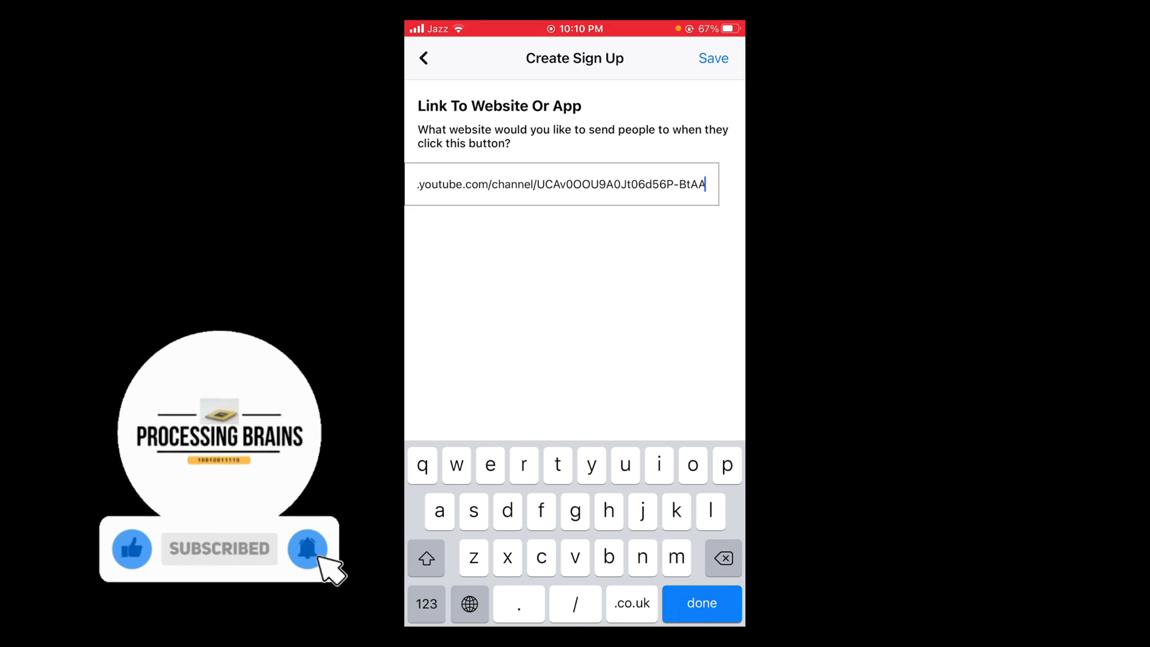
pyautogui.press('Return')
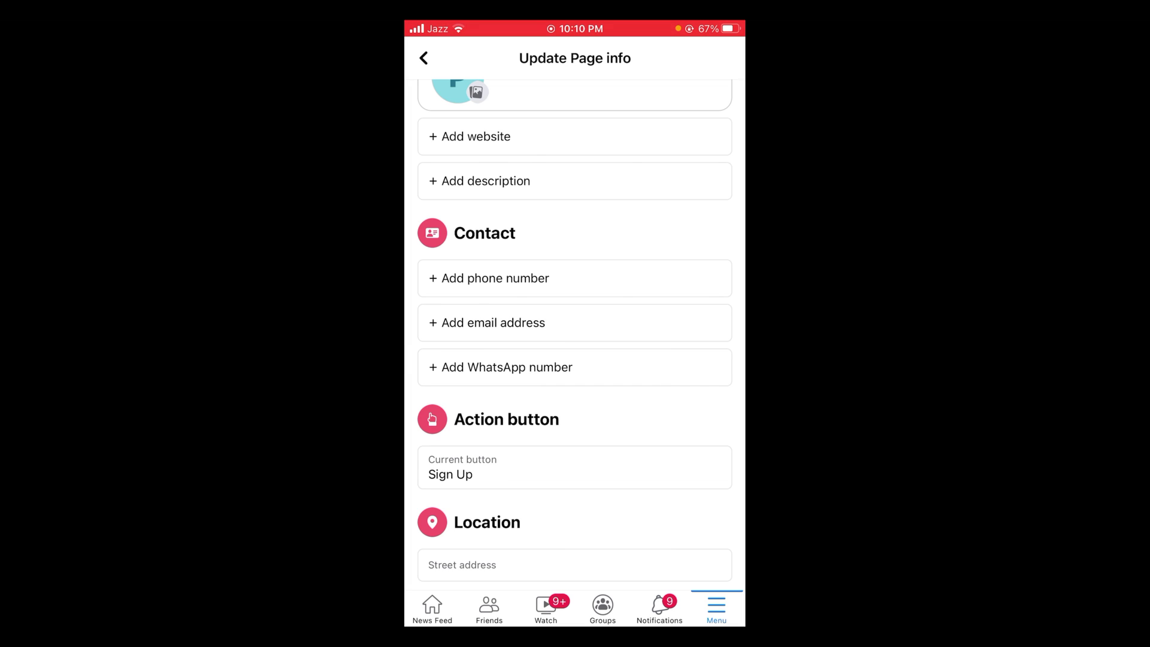
pyautogui.click(424, 58)
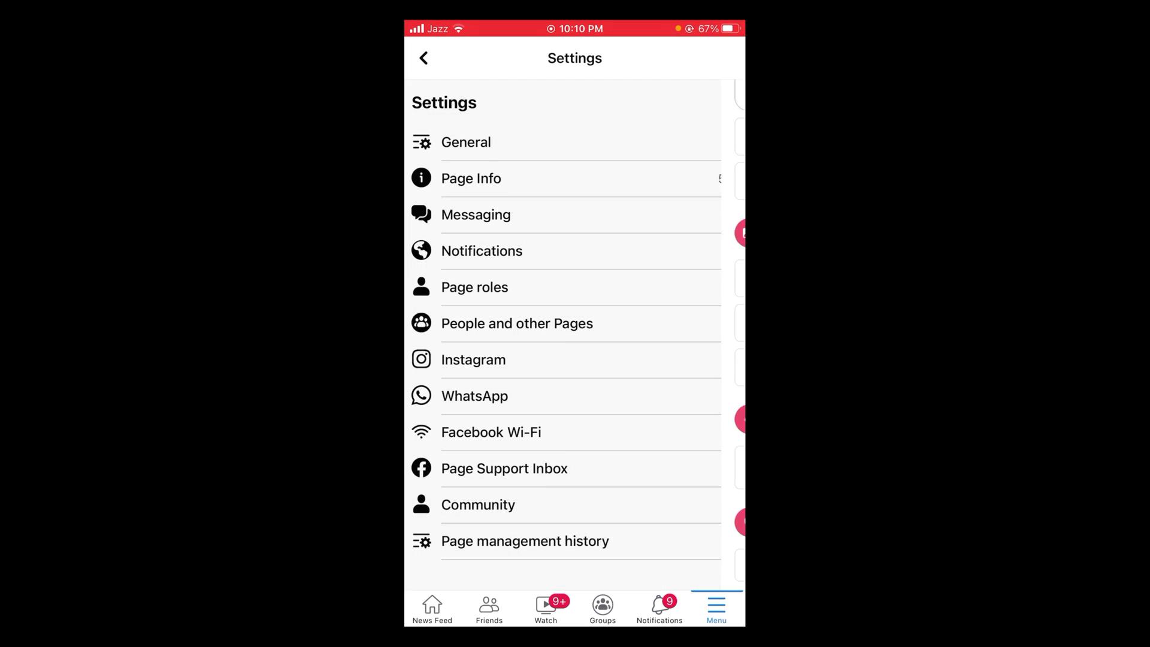
# - Return to the Processing brains page and refresh it to reveal the Sign Up button
pyautogui.click(424, 57)
pyautogui.moveTo(575, 240); pyautogui.dragTo(575, 323)
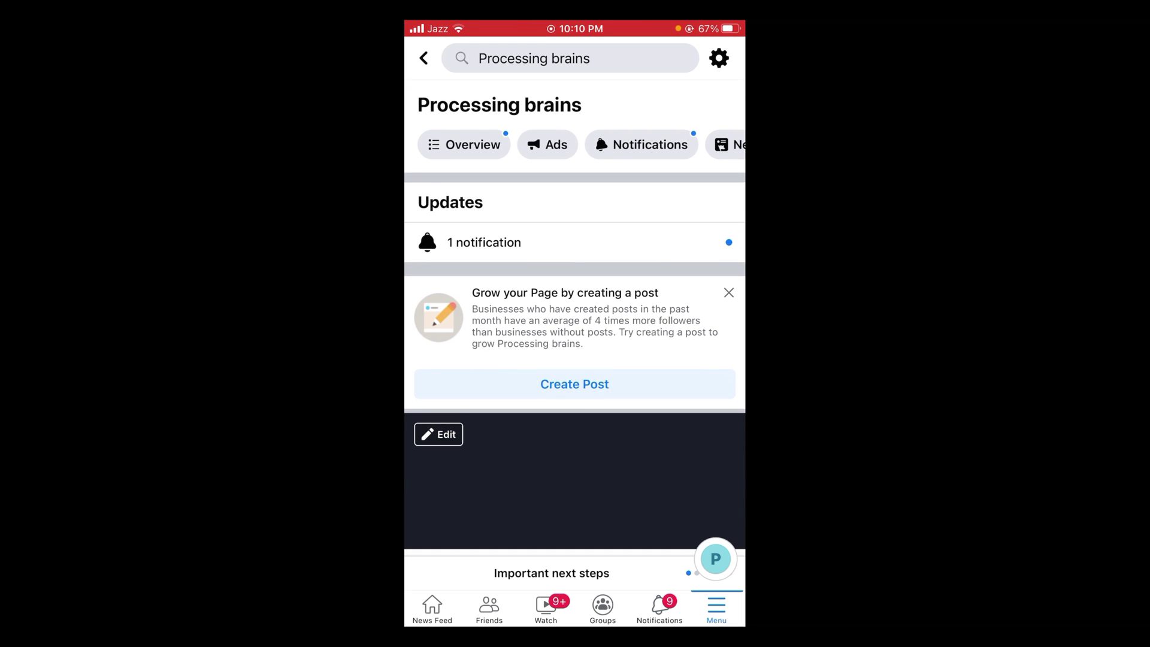
pyautogui.scroll(-3, 575, 315)
pyautogui.scroll(-3, 576, 315)
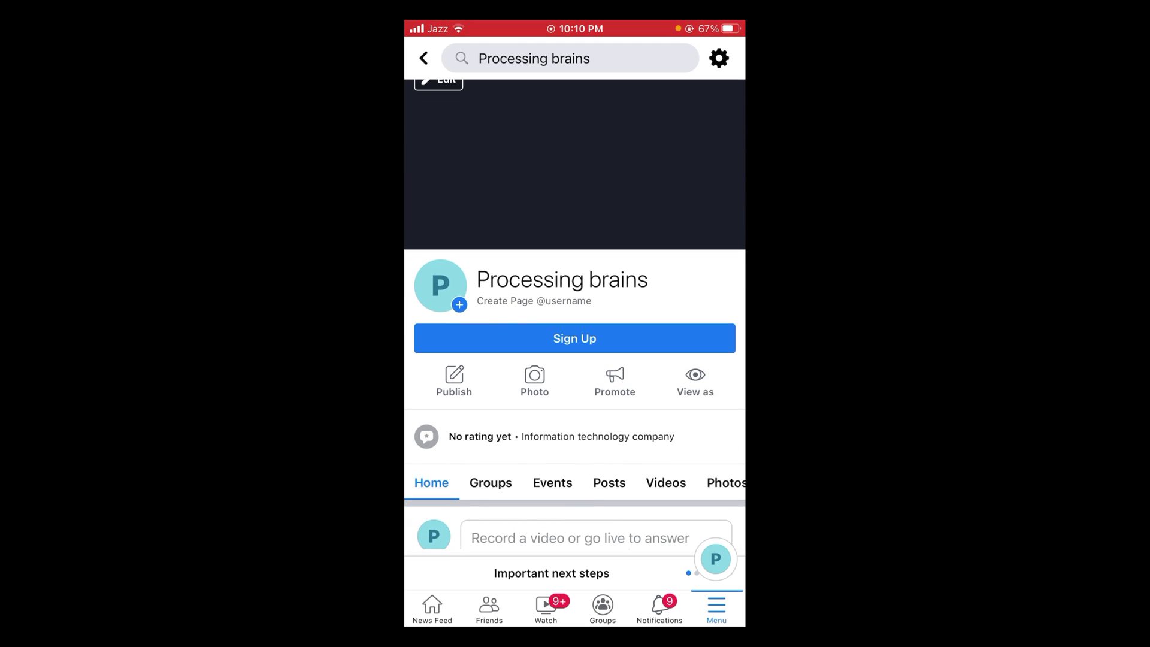